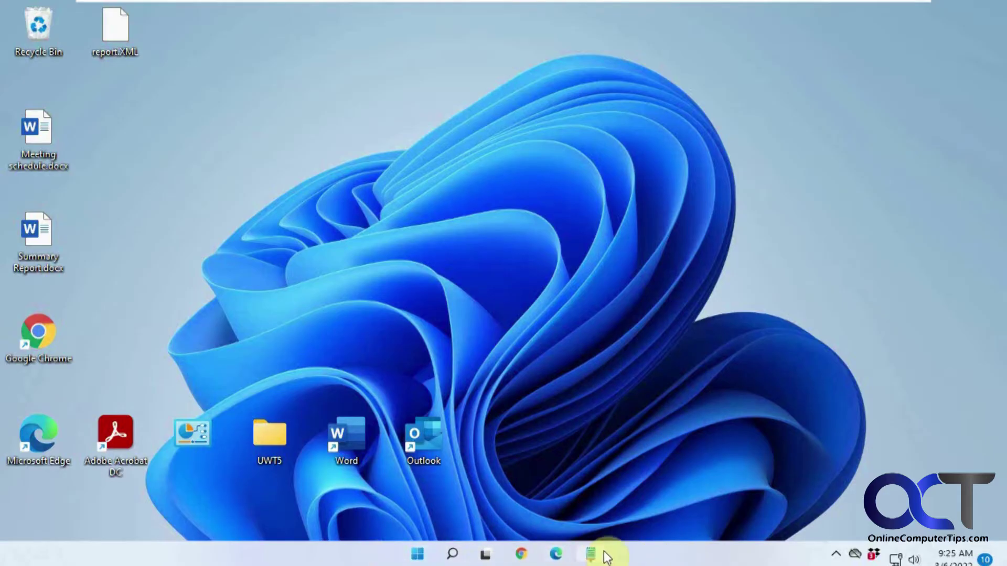
# Bring up the taskbar's shortcut menu from an empty spot on the taskbar.
pyautogui.moveTo(610, 557)
pyautogui.rightClick(688, 554)
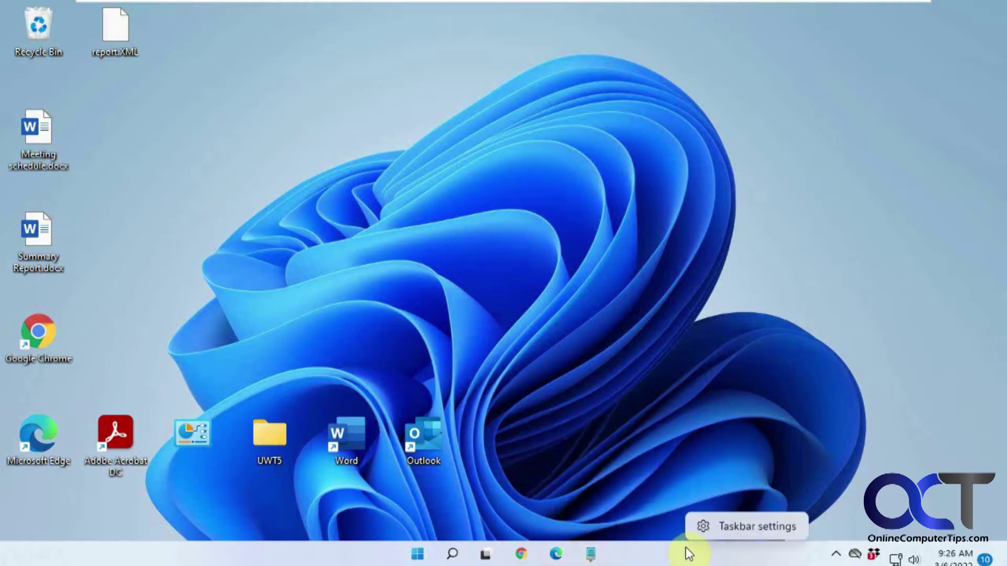
pyautogui.click(722, 526)
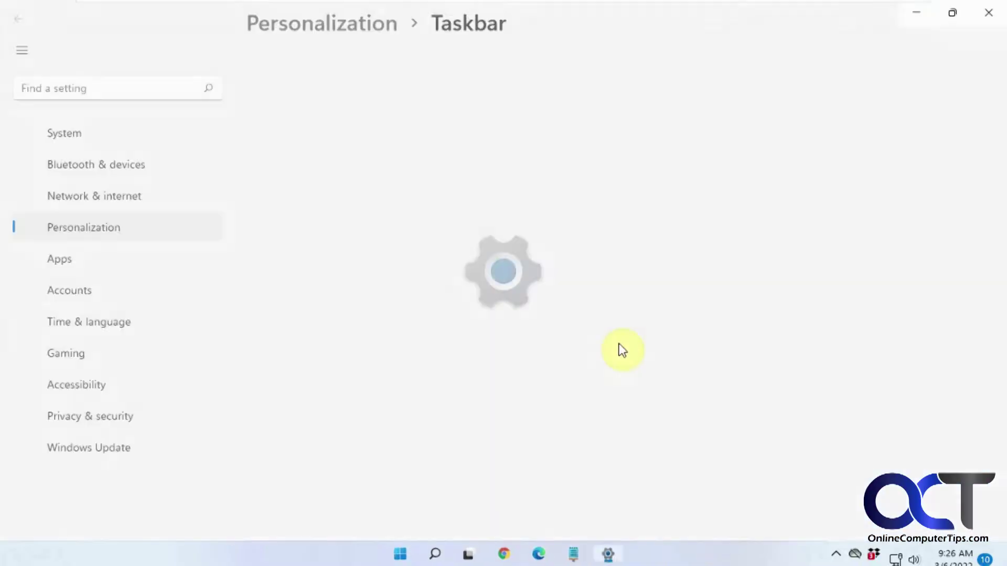
pyautogui.scroll(-4, 535, 333)
pyautogui.scroll(4, 535, 333)
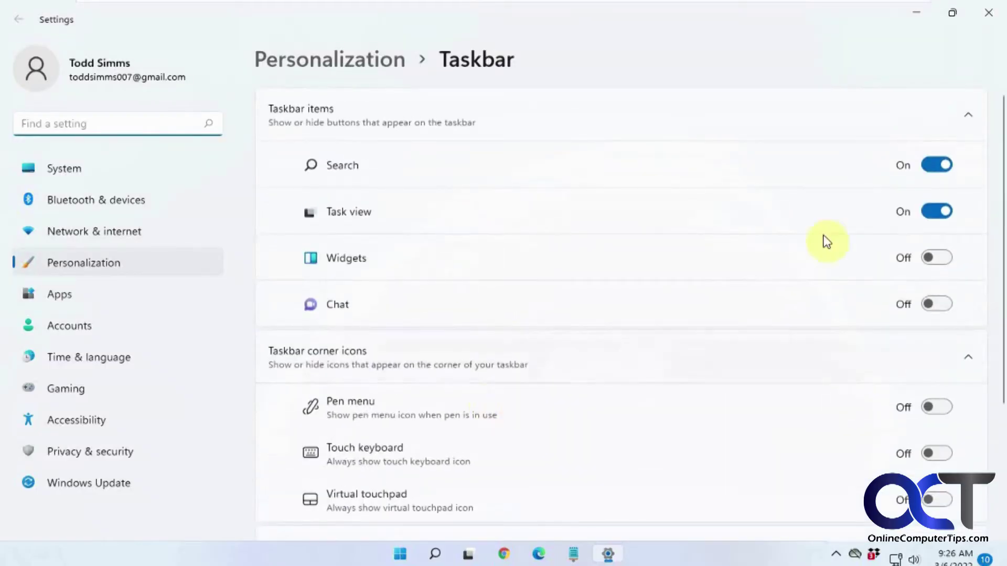
pyautogui.click(990, 16)
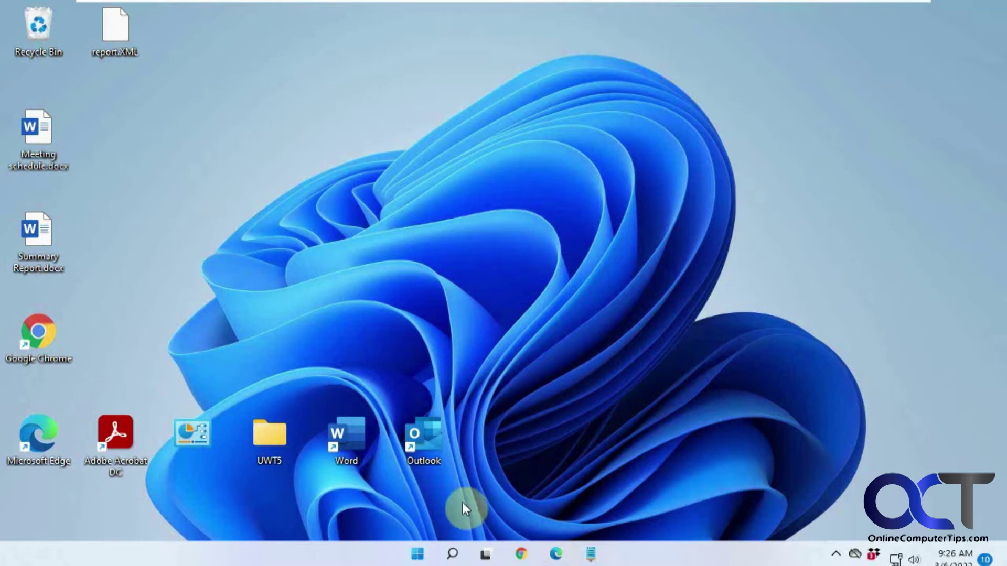
# Search the Start menu for 'regedit' and launch Registry Editor, approving the UAC prompt.
pyautogui.click(419, 553)
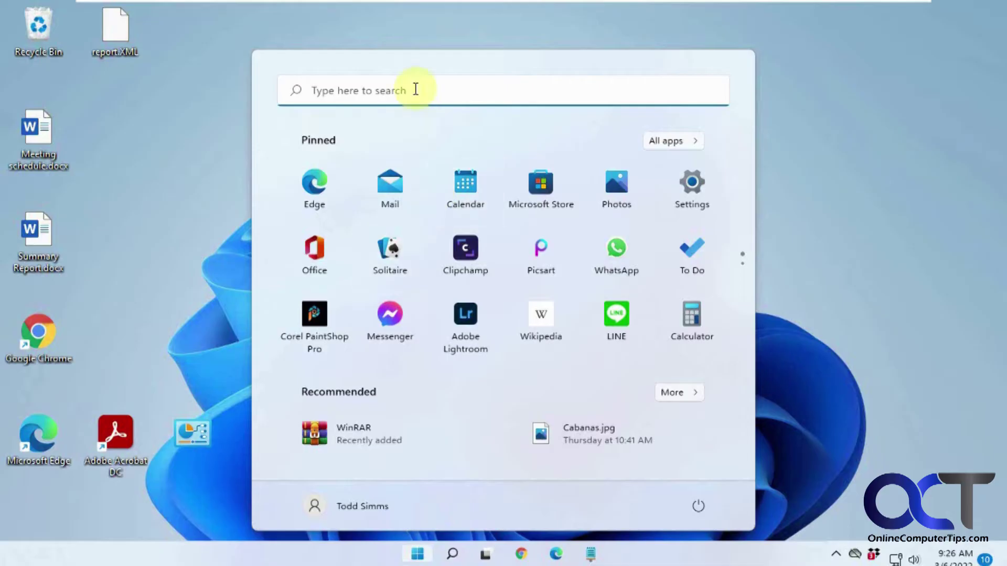
pyautogui.click(415, 89)
pyautogui.write('red')
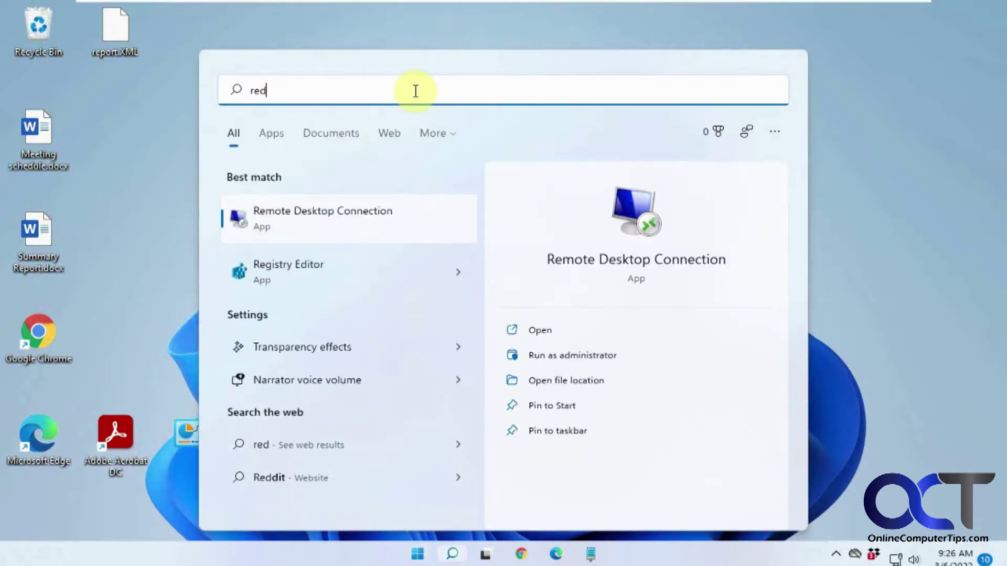
pyautogui.press('BackSpace')
pyautogui.write('gedit')
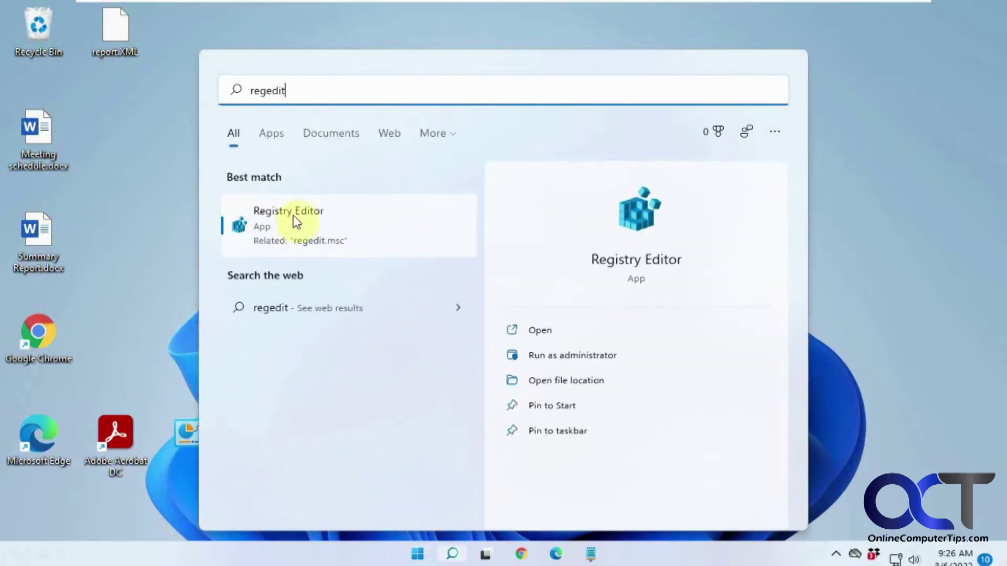
pyautogui.click(287, 221)
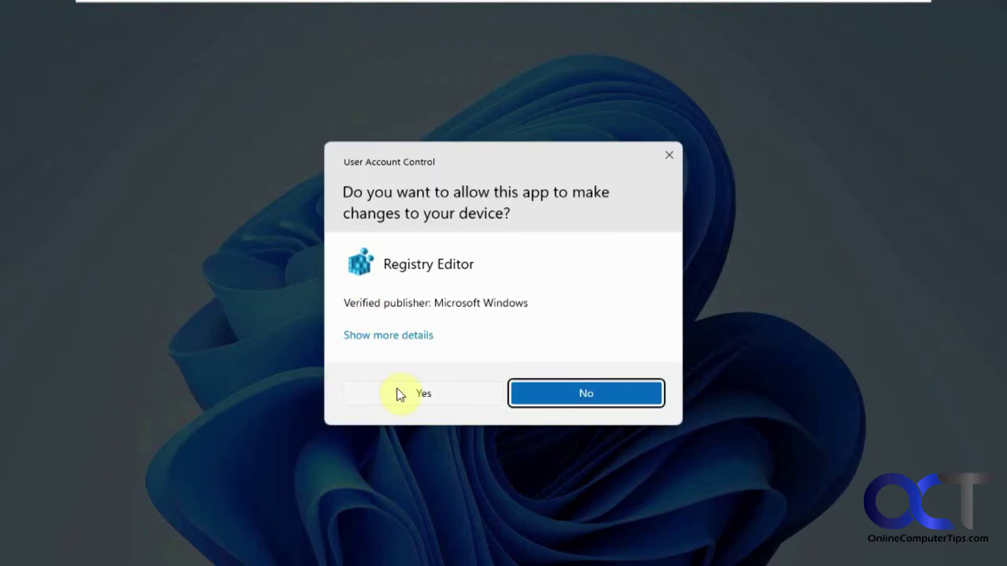
pyautogui.click(399, 395)
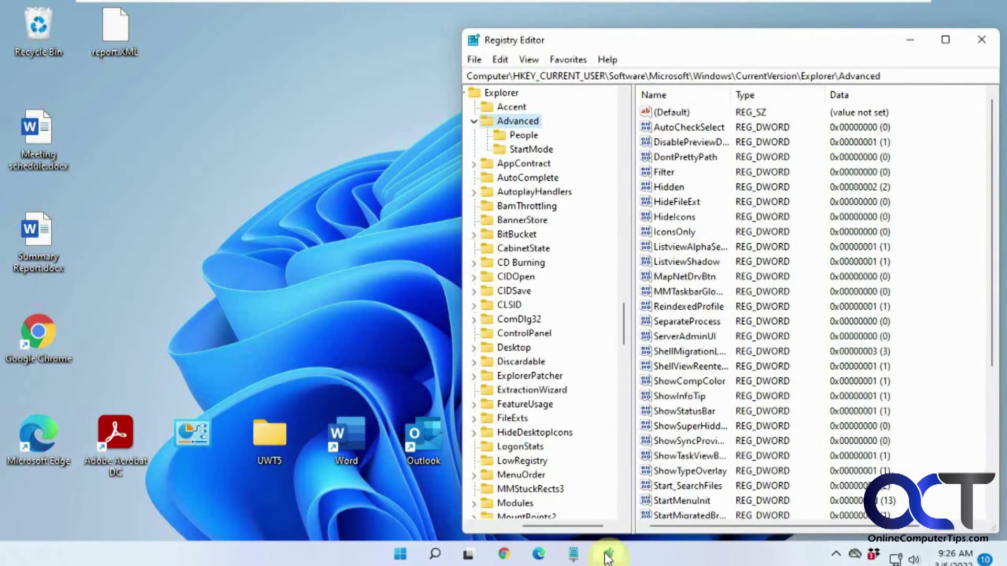
# Arrange the Notepad instructions beside Registry Editor and open the Advanced key's shortcut menu.
pyautogui.click(574, 554)
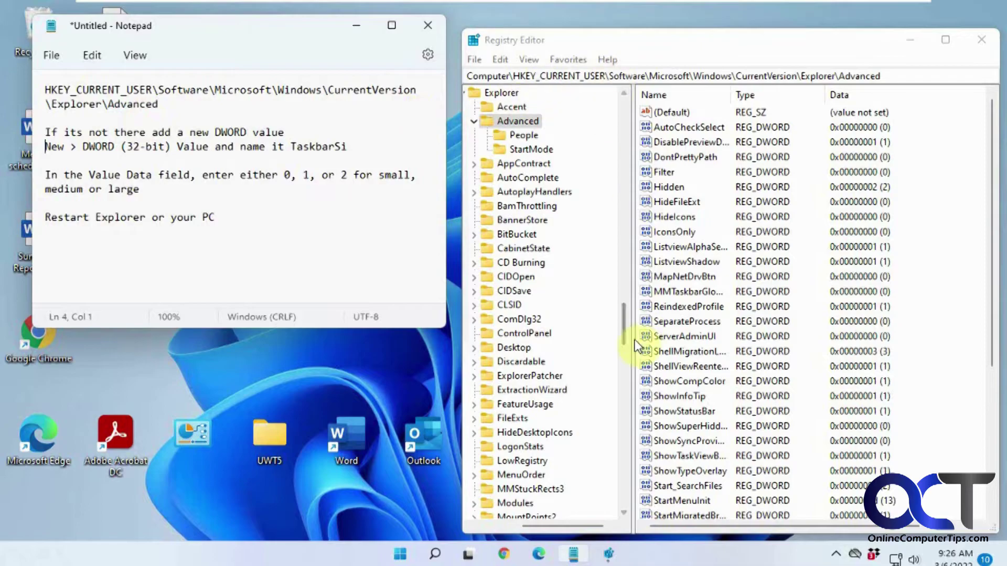
pyautogui.moveTo(625, 331)
pyautogui.mouseDown()
pyautogui.moveTo(624, 173)
pyautogui.moveTo(628, 317)
pyautogui.mouseUp()
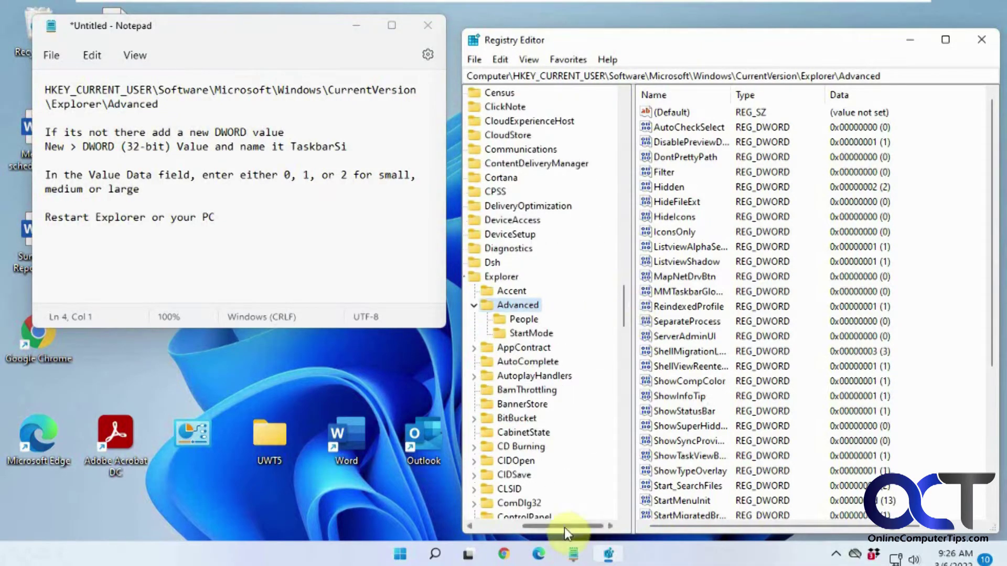
pyautogui.moveTo(564, 527); pyautogui.dragTo(517, 527)
pyautogui.moveTo(622, 309)
pyautogui.mouseDown()
pyautogui.moveTo(633, 122)
pyautogui.moveTo(631, 311)
pyautogui.mouseUp()
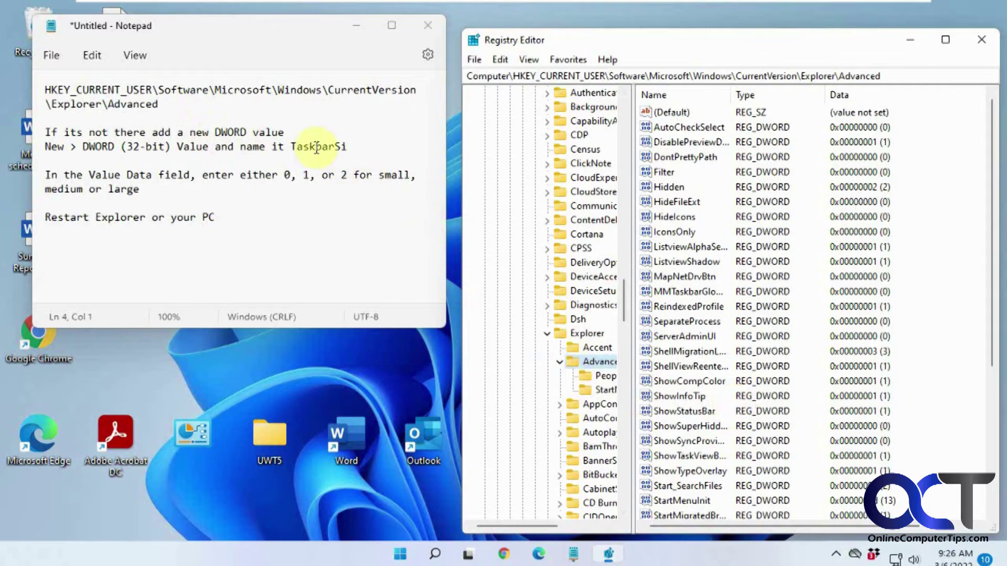
pyautogui.rightClick(595, 364)
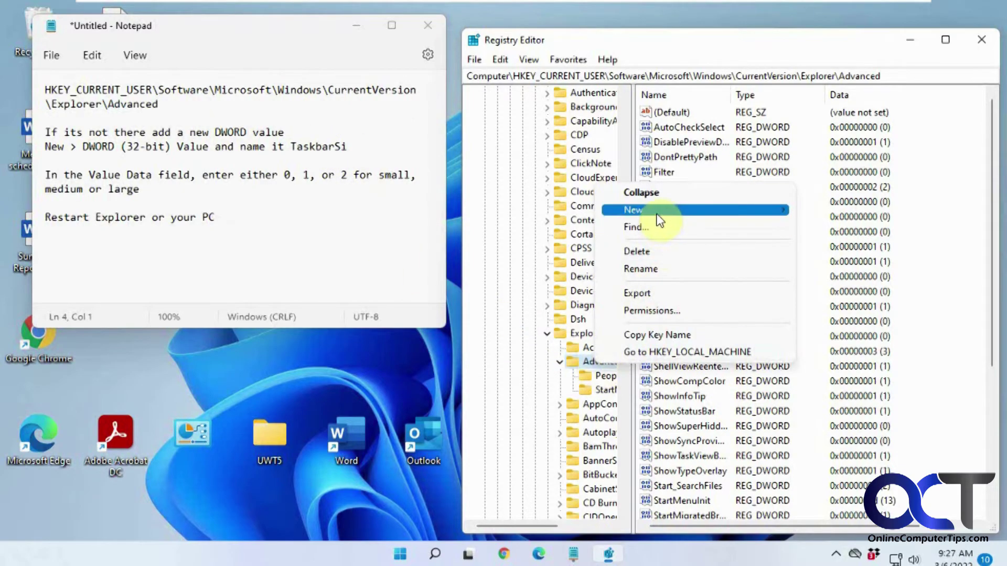
# Check the value name TaskbarSi in the Notepad instructions.
pyautogui.moveTo(775, 211)
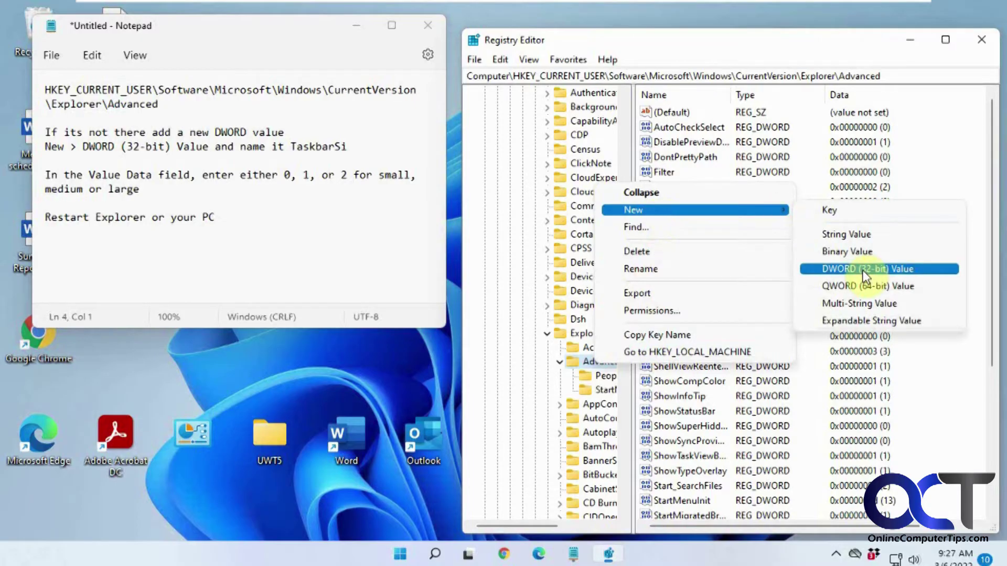
pyautogui.click(349, 148)
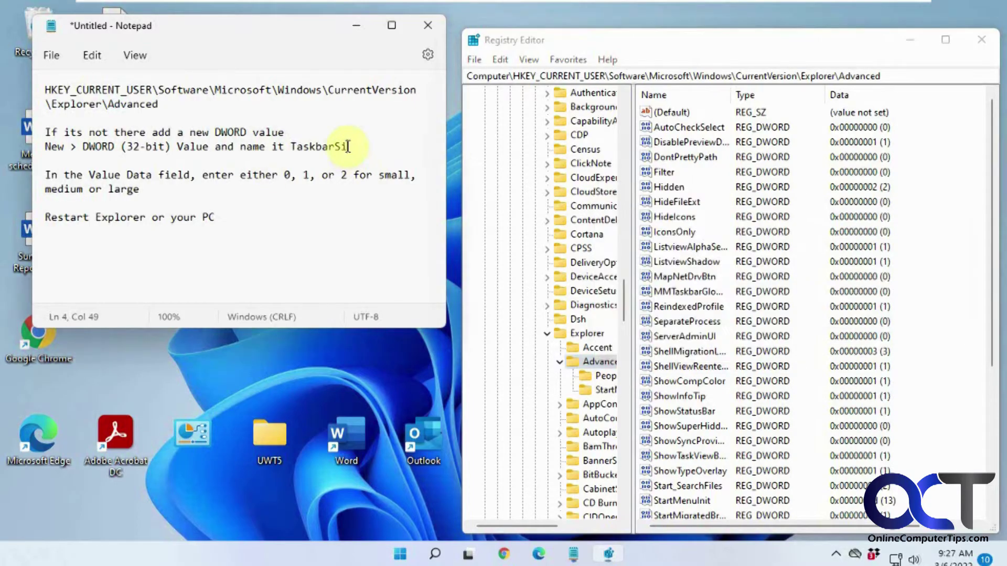
pyautogui.doubleClick(306, 146)
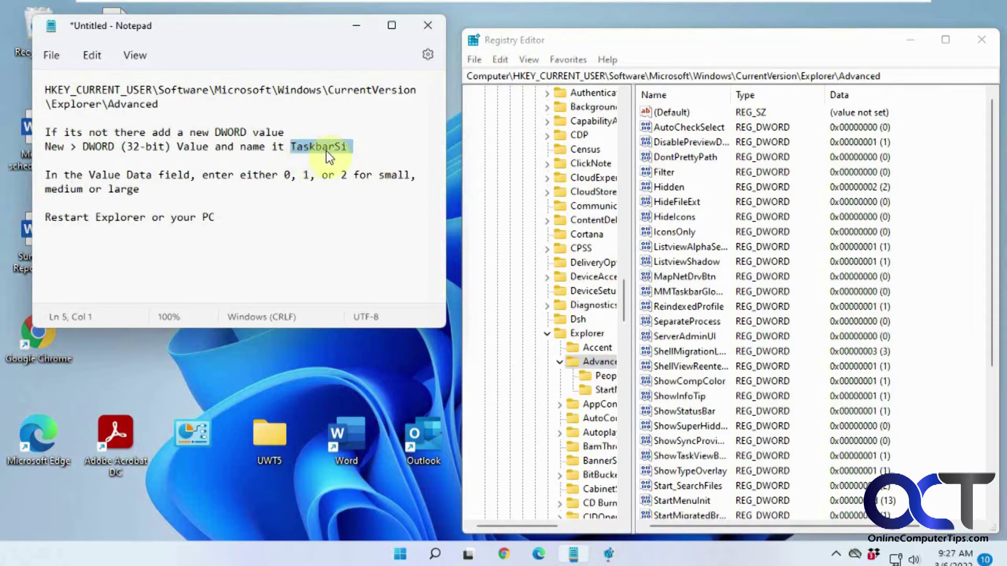
pyautogui.click(326, 148)
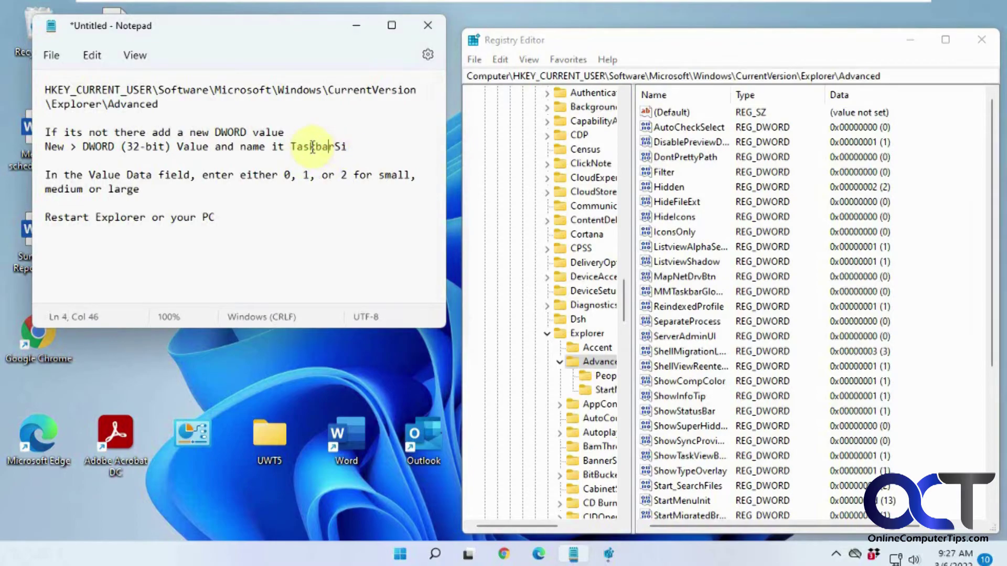
# Open the TaskbarSi DWORD under Explorer\Advanced for editing, showing data 0.
pyautogui.scroll(-2, 678, 392)
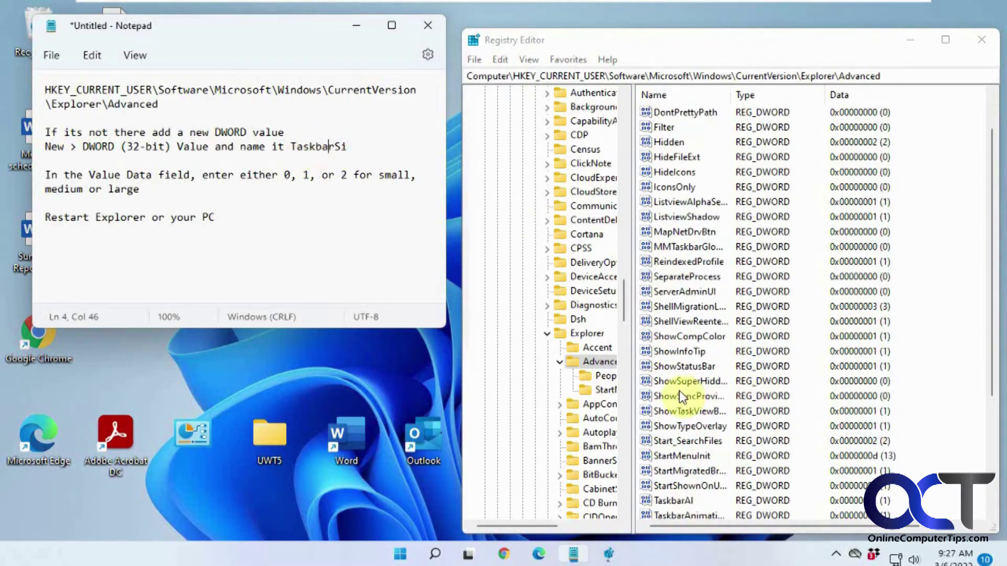
pyautogui.scroll(-3, 682, 397)
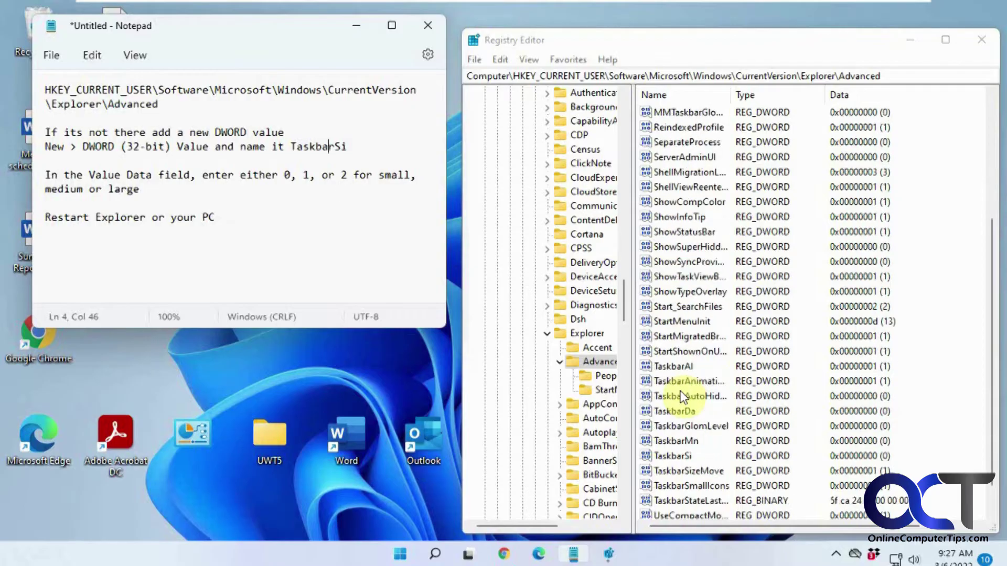
pyautogui.click(681, 426)
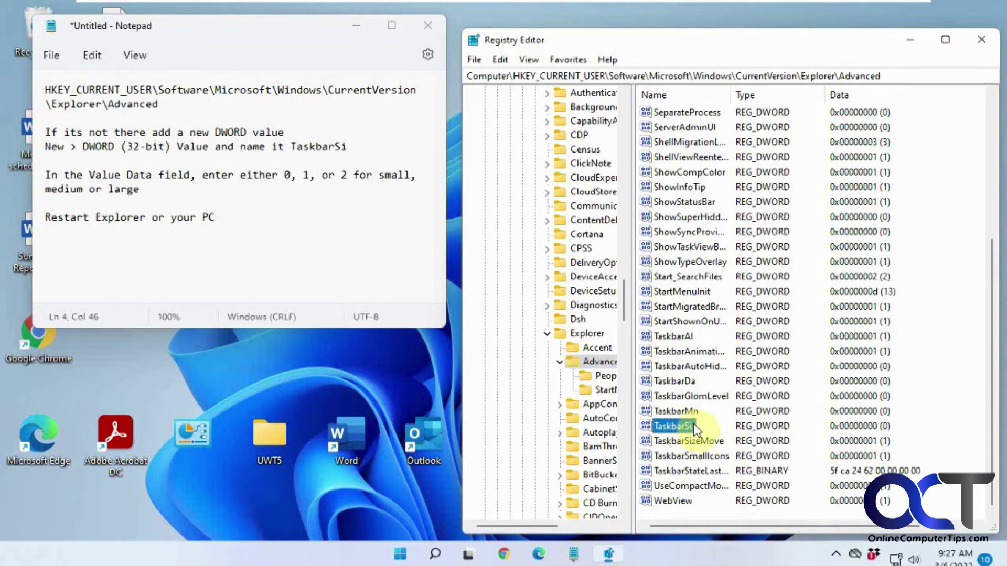
pyautogui.doubleClick(678, 428)
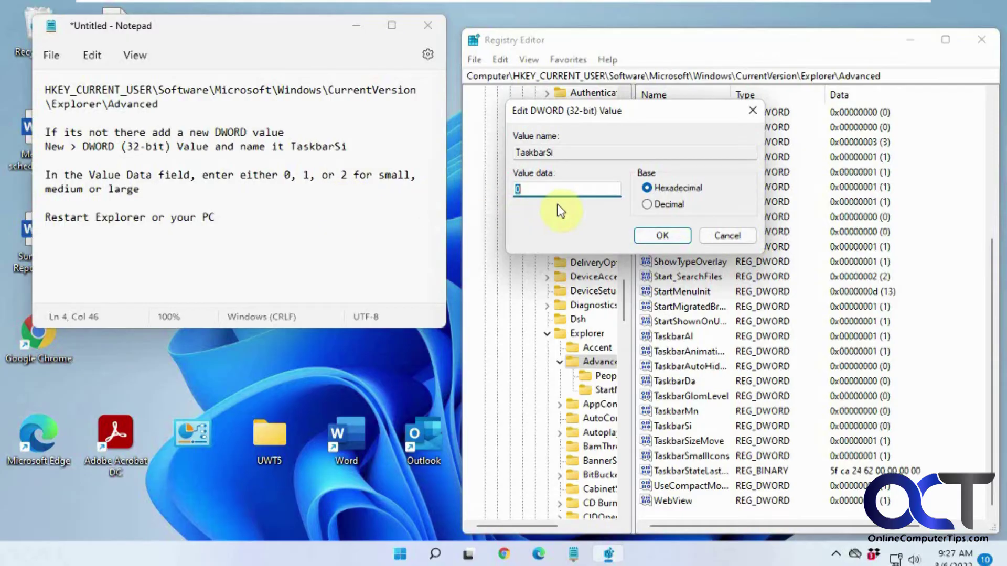
# Enter 2 as TaskbarSi's value data and confirm it.
pyautogui.write('2')
pyautogui.click(663, 236)
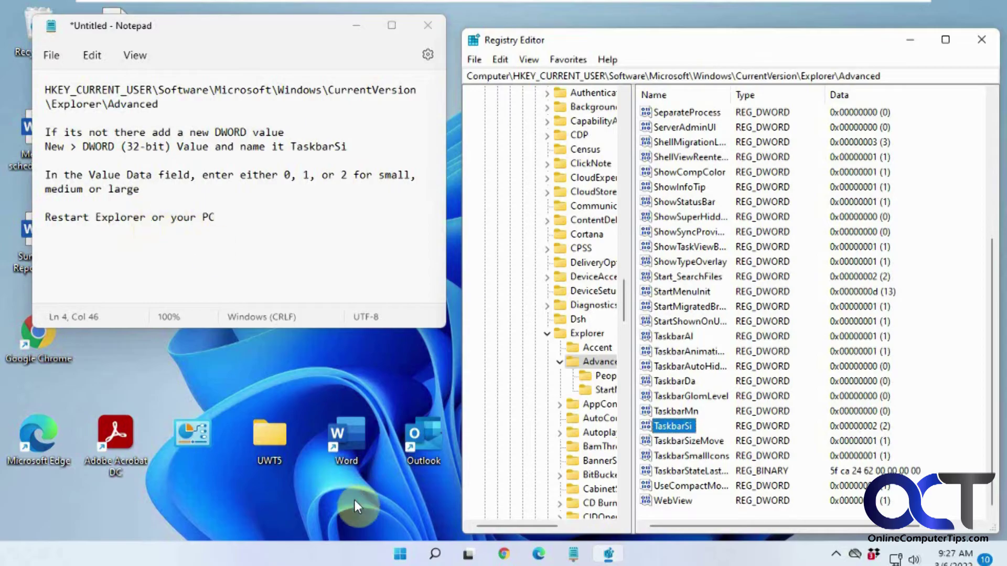
pyautogui.click(400, 556)
# Launch Task Manager from the Start button's quick menu.
pyautogui.rightClick(402, 560)
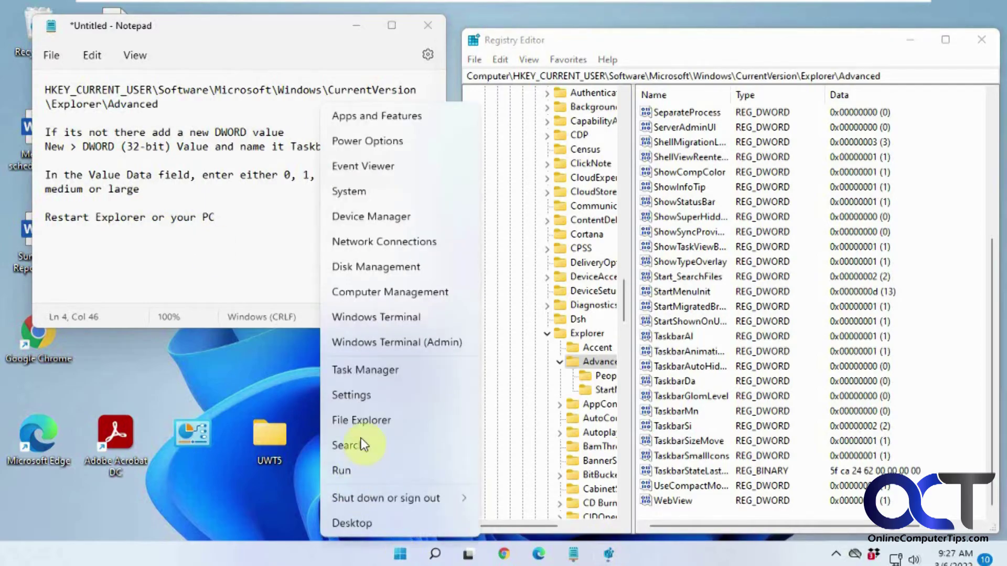
pyautogui.click(376, 370)
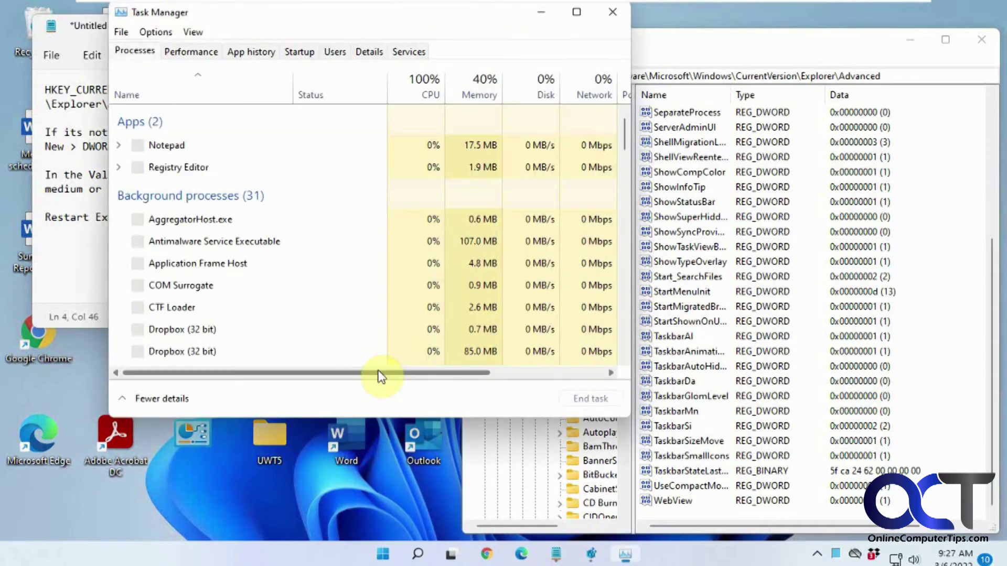
pyautogui.moveTo(631, 132); pyautogui.dragTo(631, 360)
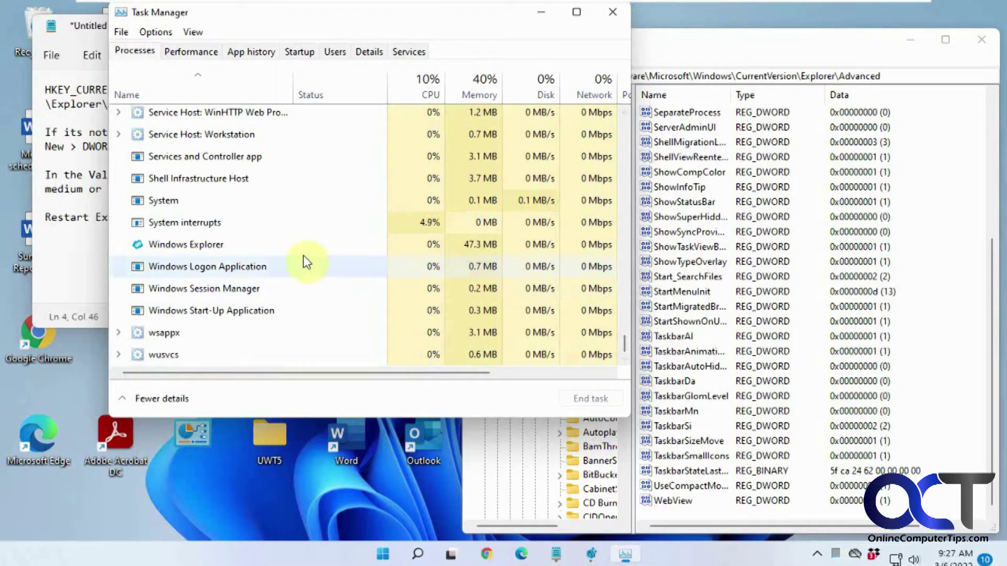
# Locate the Windows Explorer process and restart it to apply the large taskbar.
pyautogui.scroll(2, 215, 253)
pyautogui.scroll(7, 216, 256)
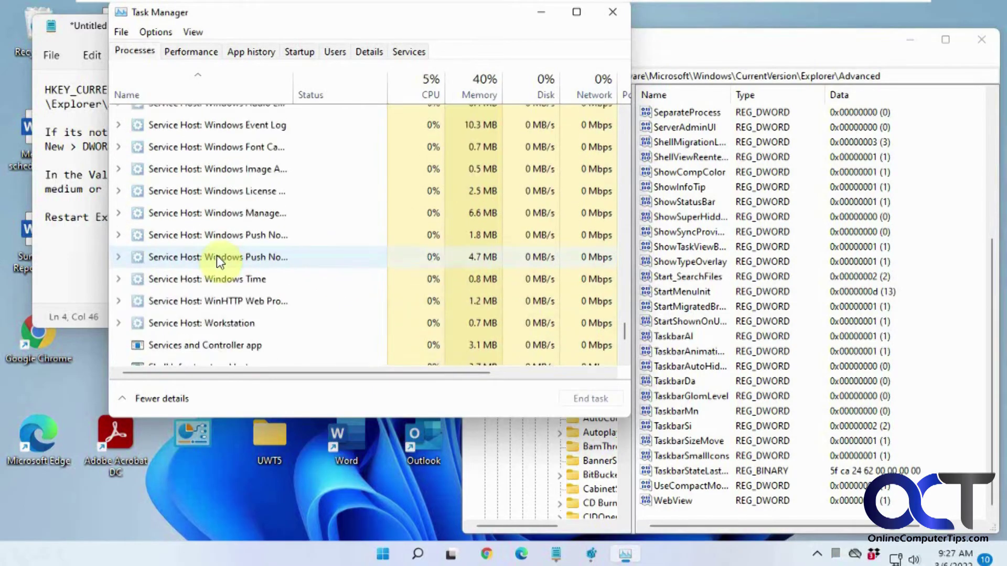
pyautogui.scroll(12, 235, 259)
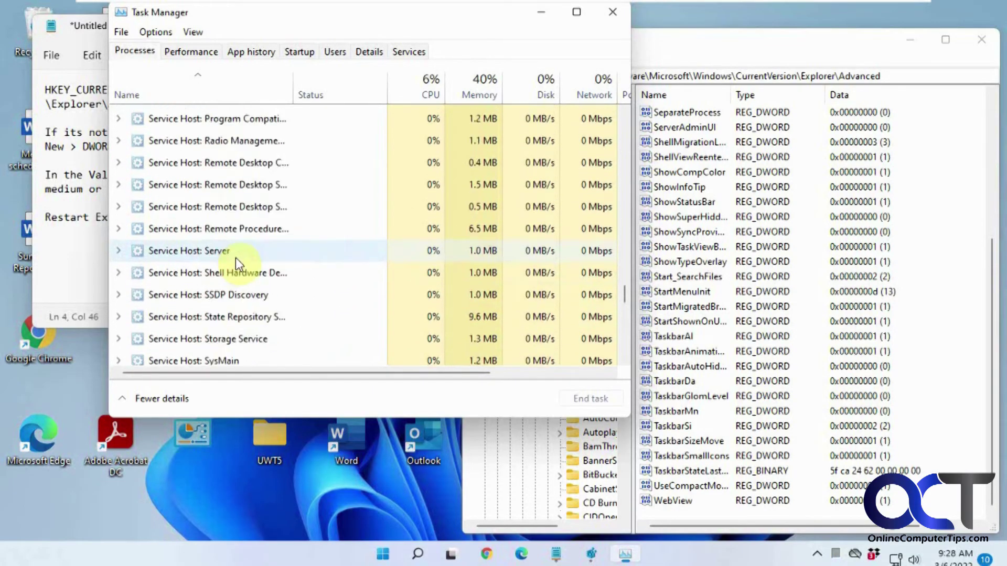
pyautogui.scroll(12, 247, 257)
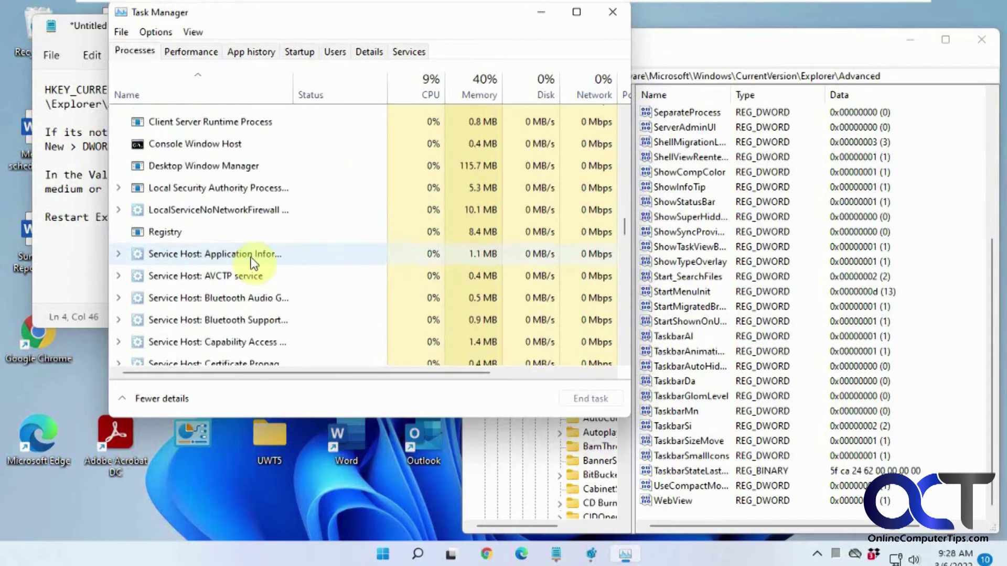
pyautogui.scroll(-1, 250, 256)
pyautogui.scroll(-4, 250, 257)
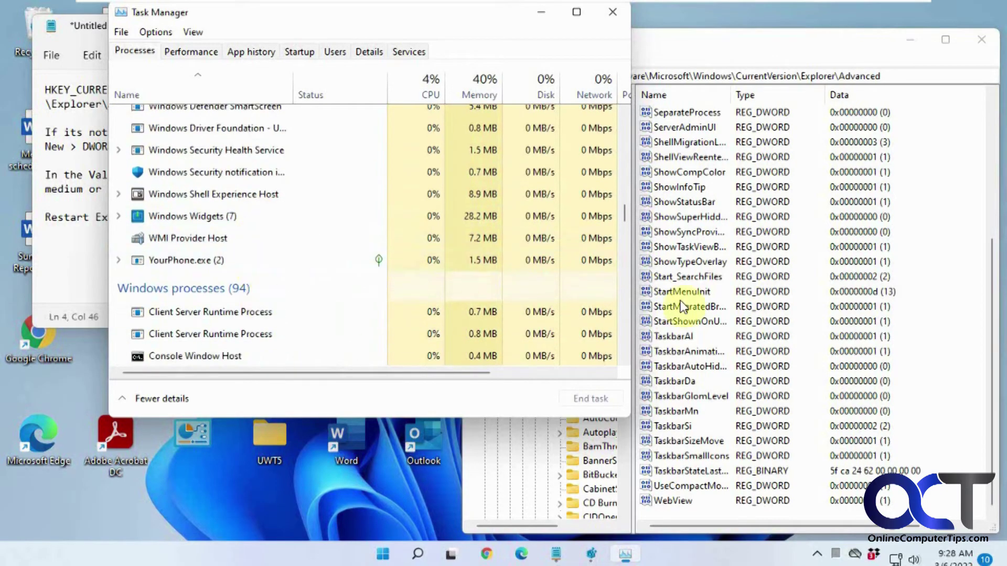
pyautogui.moveTo(624, 209); pyautogui.dragTo(625, 351)
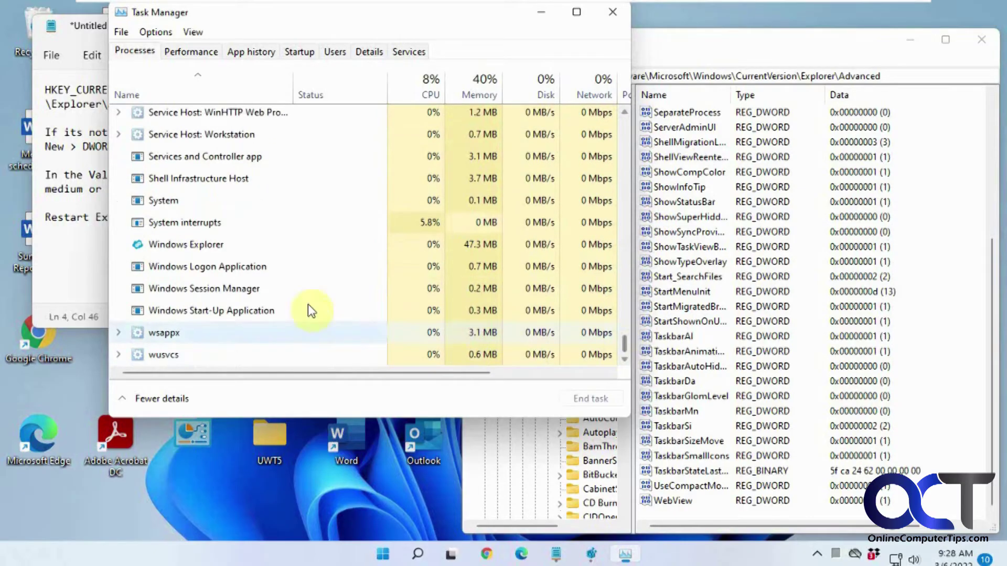
pyautogui.click(205, 246)
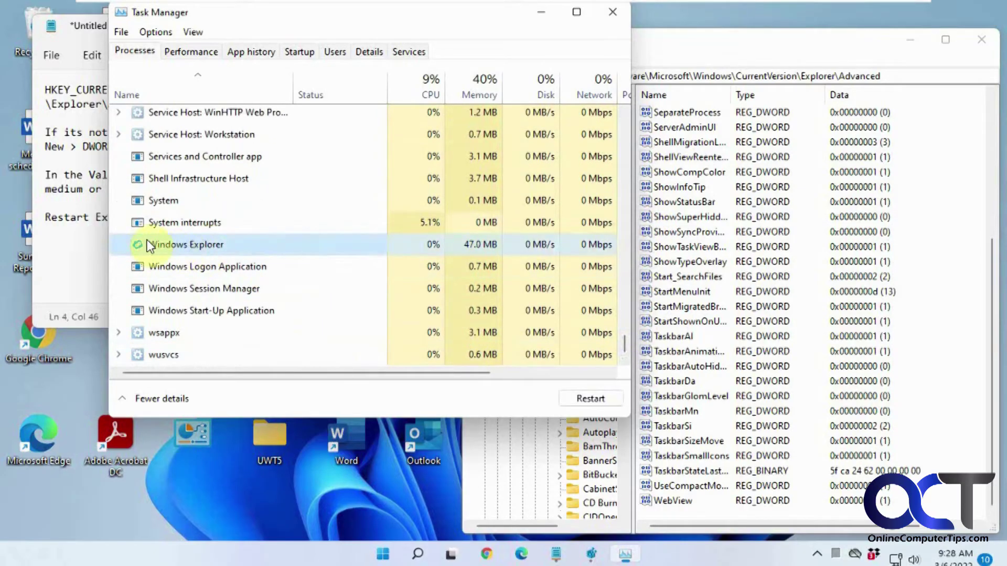
pyautogui.click(585, 398)
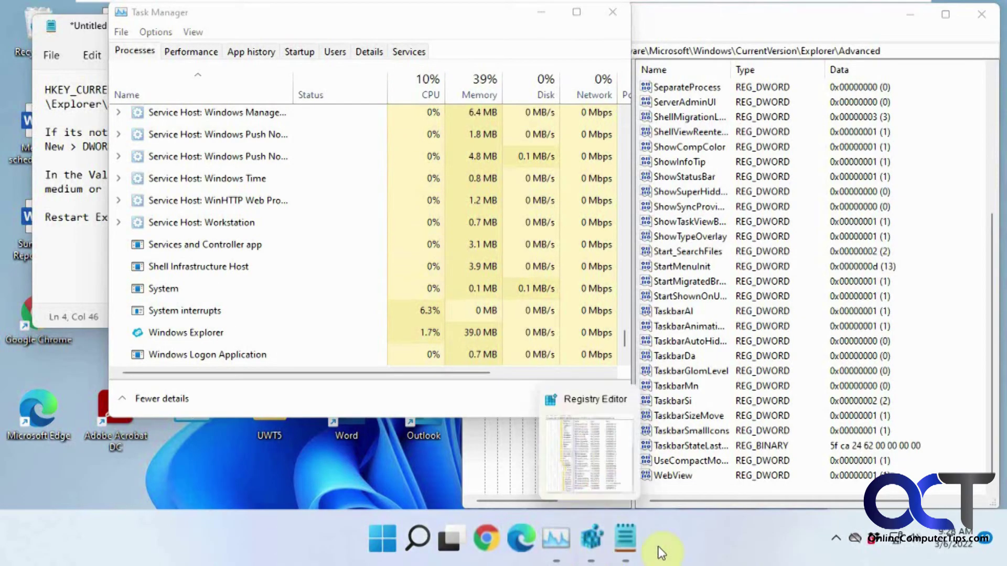
# Change TaskbarSi's value data to 1 for a medium taskbar.
pyautogui.doubleClick(683, 401)
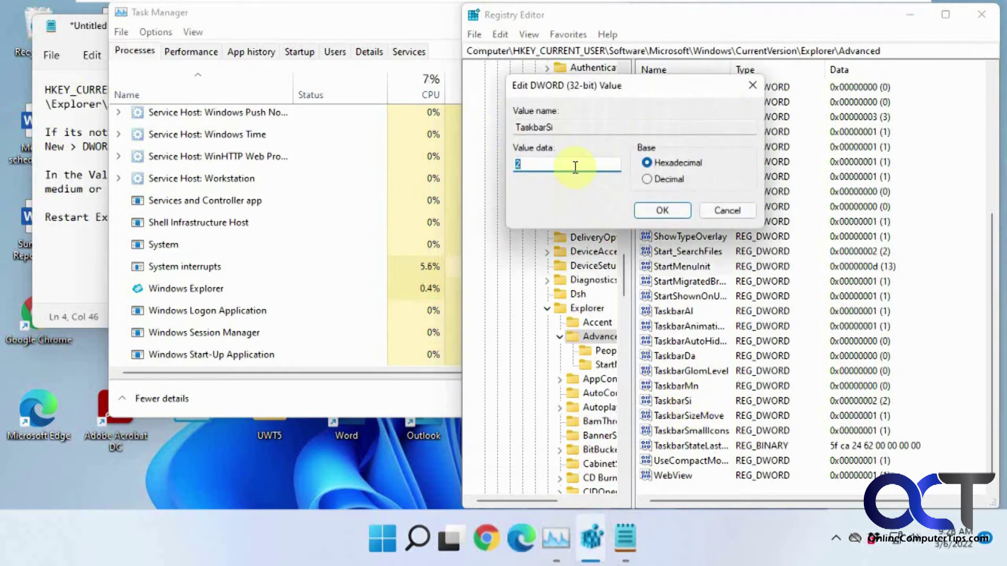
pyautogui.write('1')
pyautogui.click(661, 209)
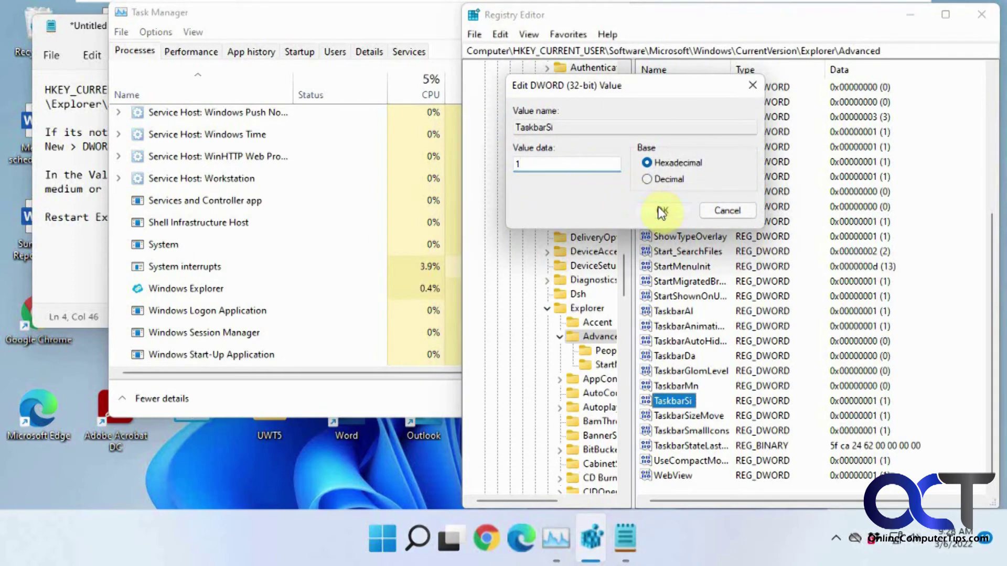
# Restart Windows Explorer in Task Manager to apply the medium taskbar size.
pyautogui.click(188, 286)
pyautogui.click(582, 399)
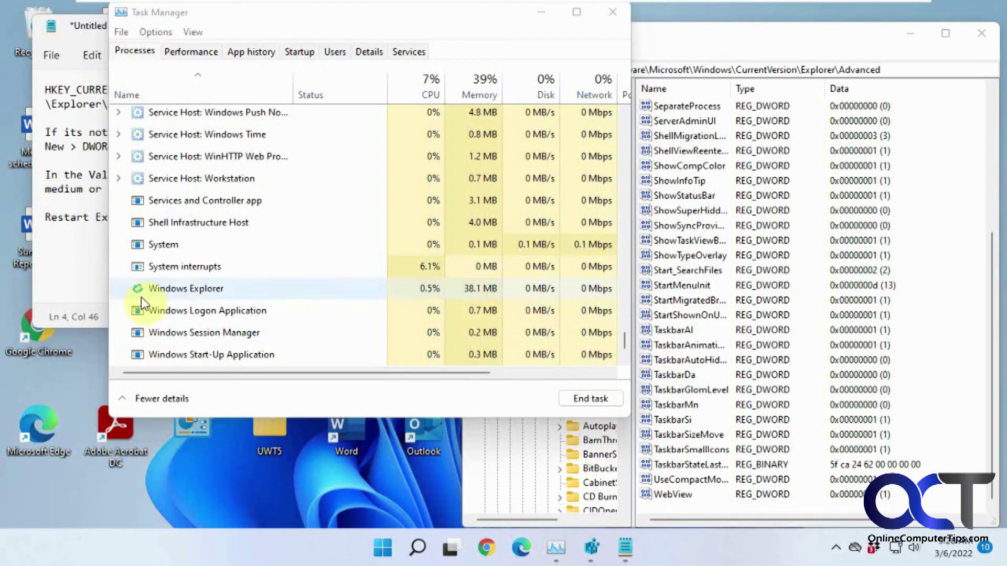
pyautogui.click(91, 265)
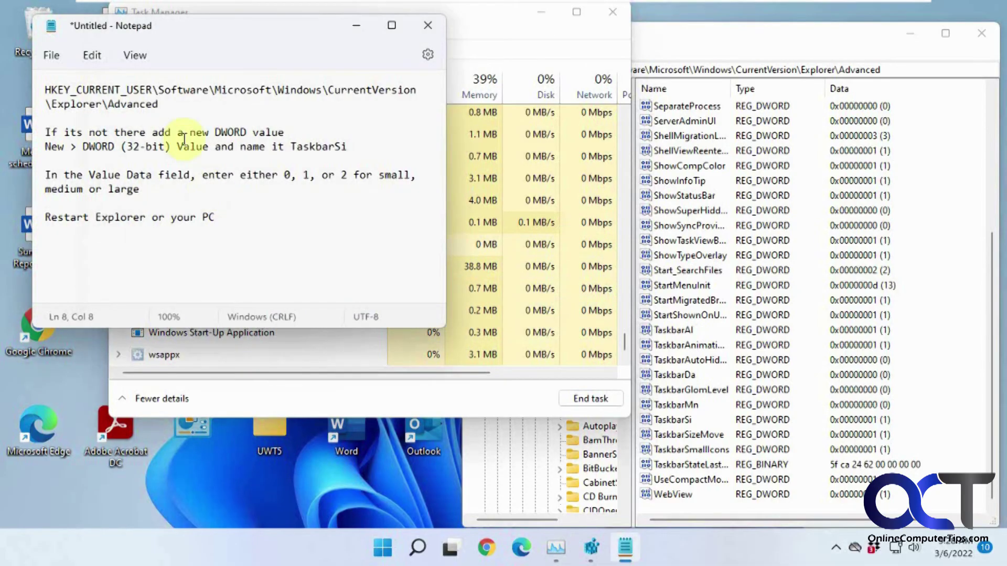
# Select the word TaskbarSi on line 4 of the Notepad notes.
pyautogui.click(344, 146)
pyautogui.doubleClick(326, 147)
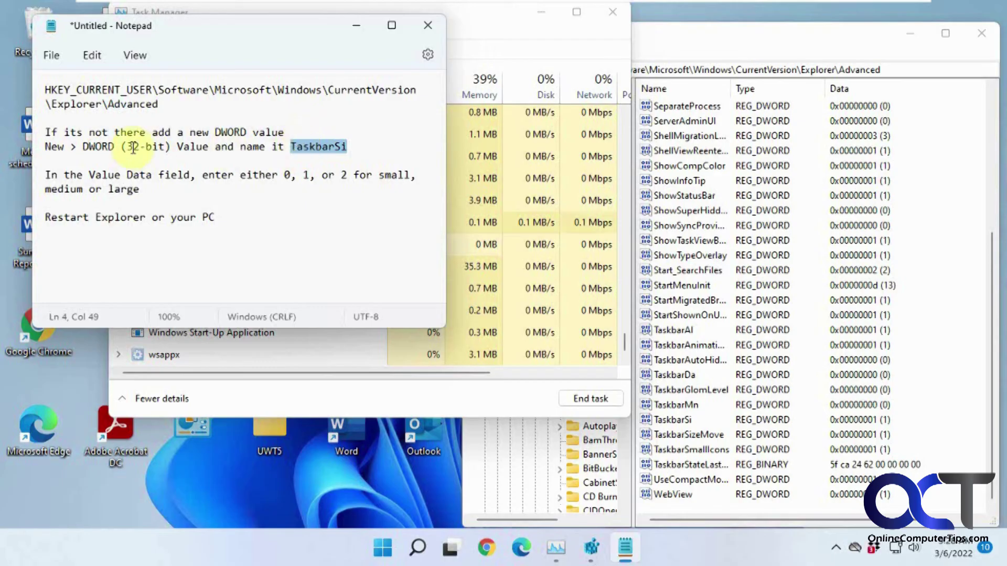